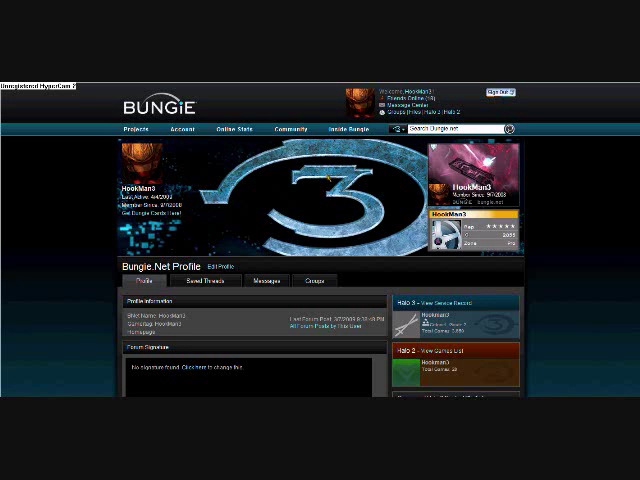
scroll(557, 293, "down", 3)
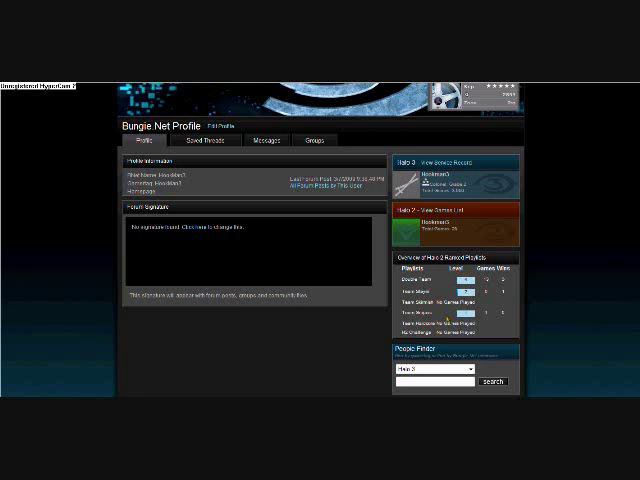
scroll(446, 318, "up", 5)
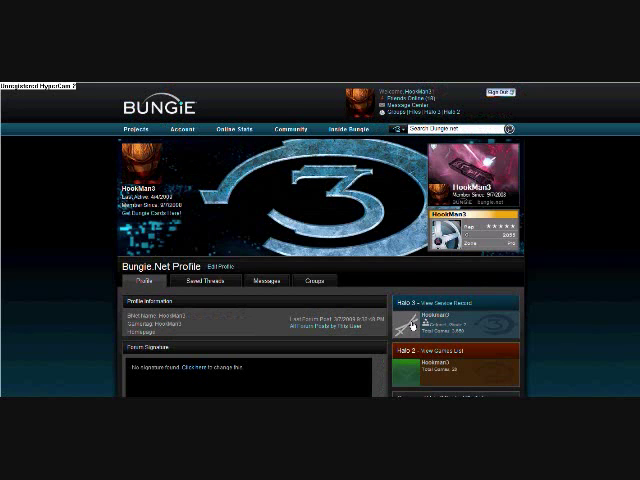
Open Hookman3's Halo 3 service record to see weapon kill stats and the medal chest
left_click(407, 326)
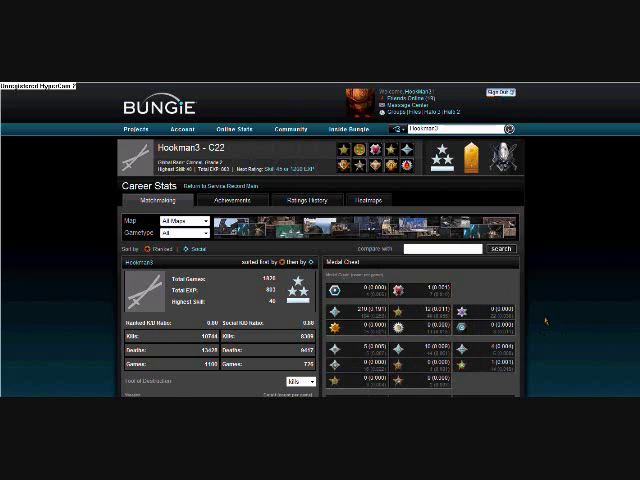
scroll(620, 362, "down", 3)
scroll(600, 330, "down", 3)
scroll(577, 302, "down", 3)
scroll(577, 302, "down", 4)
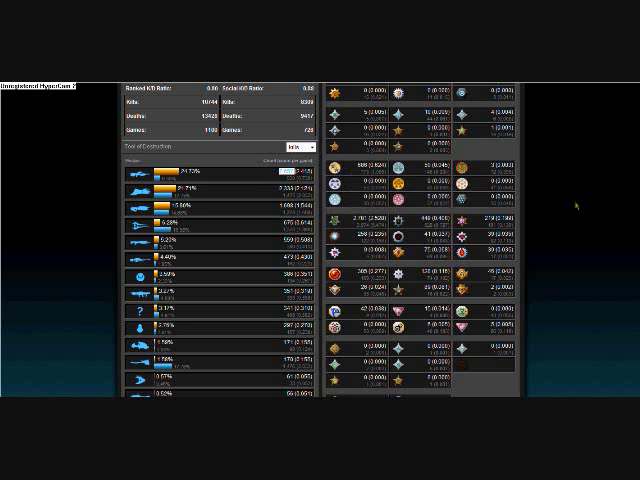
scroll(300, 200, "up", 4)
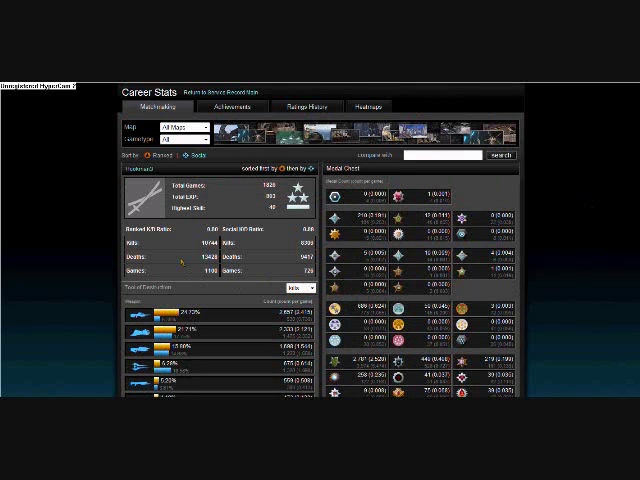
left_click_drag(132, 243, 310, 272)
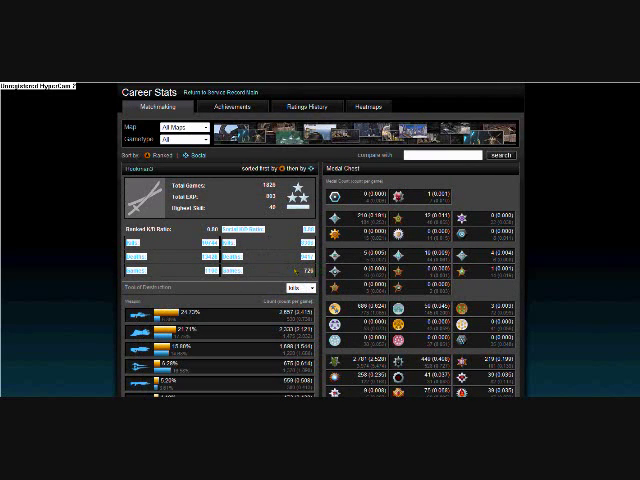
left_click(73, 265)
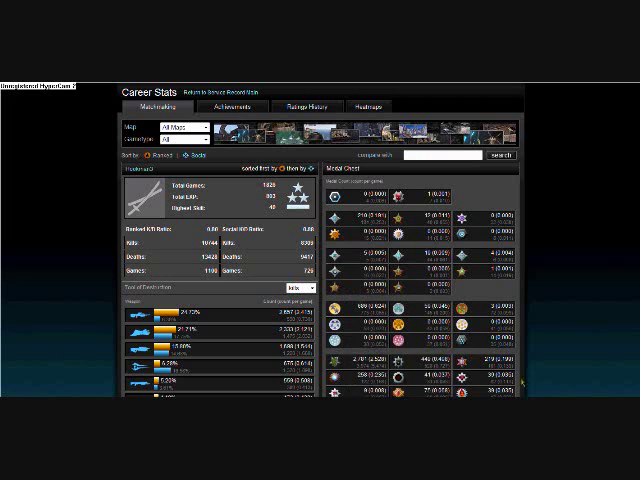
scroll(462, 345, "down", 3)
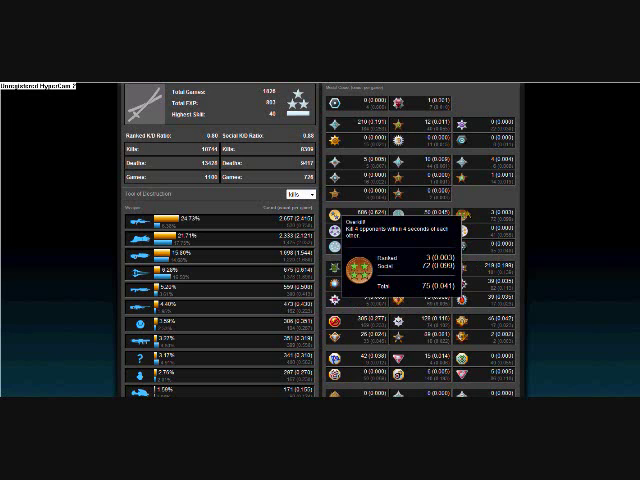
scroll(462, 218, "down", 3)
scroll(462, 218, "down", 2)
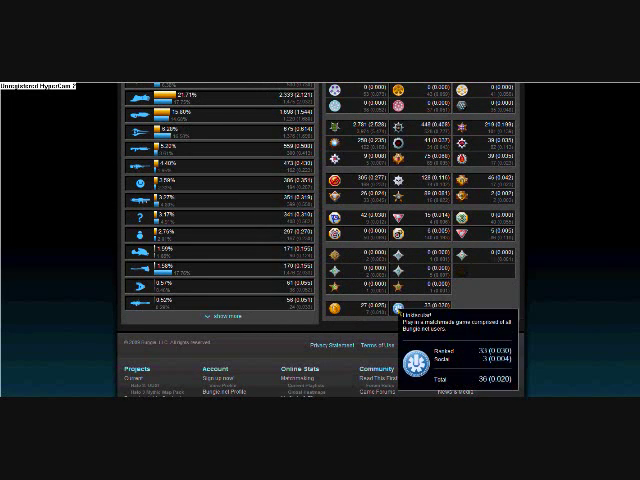
scroll(521, 296, "up", 3)
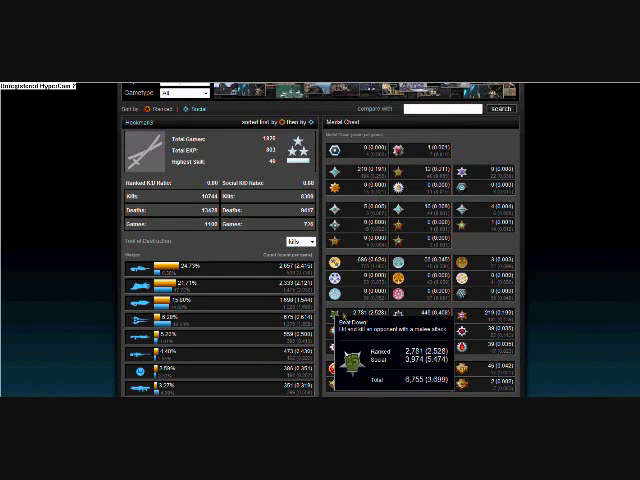
mouse_move(335, 316)
scroll(233, 262, "up", 3)
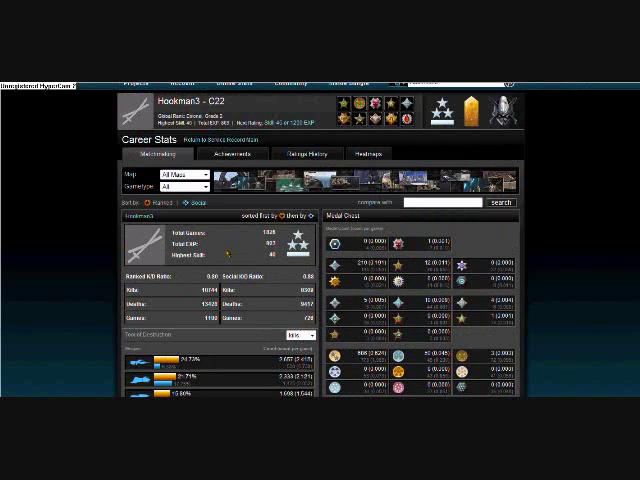
Show the Ratings History rank ladder and select the Colonel grade 3 and 4 entries
left_click(289, 122)
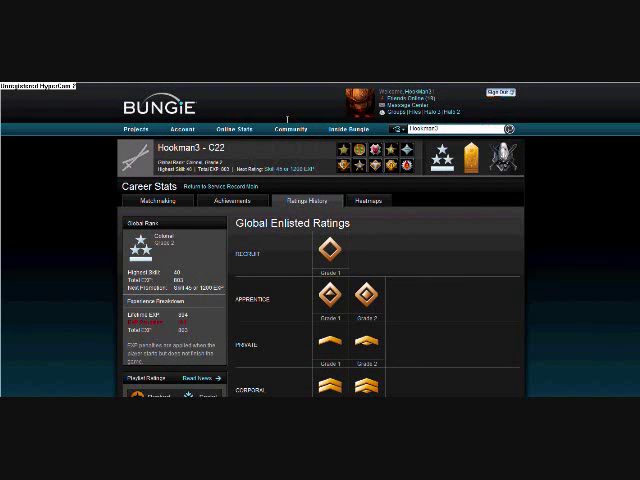
scroll(268, 231, "down", 3)
scroll(268, 231, "down", 3)
scroll(268, 231, "down", 3)
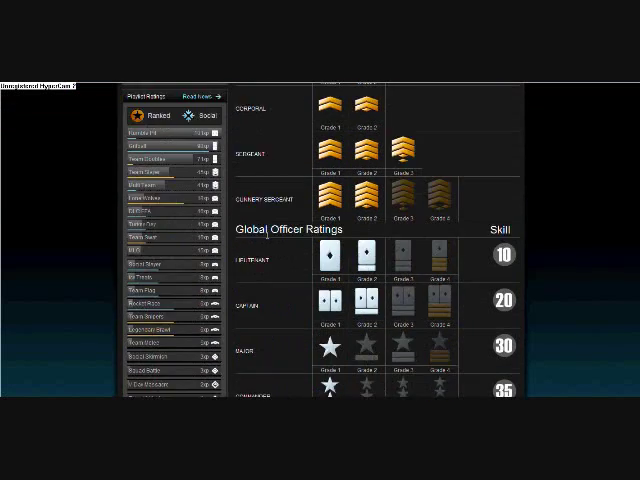
scroll(268, 231, "down", 3)
scroll(268, 231, "down", 3)
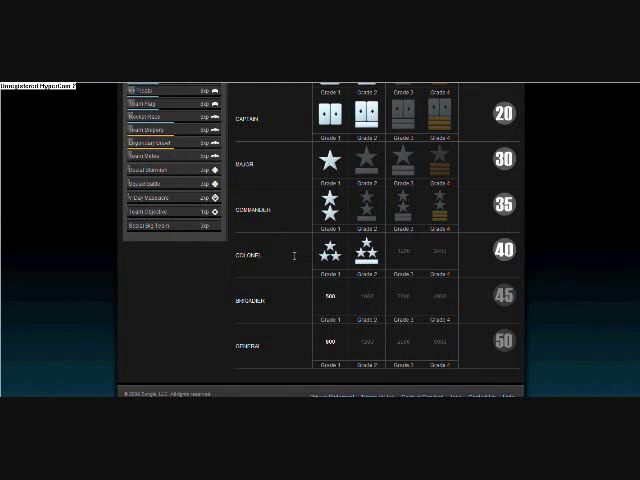
mouse_move(366, 250)
left_click_drag(450, 250, 395, 255)
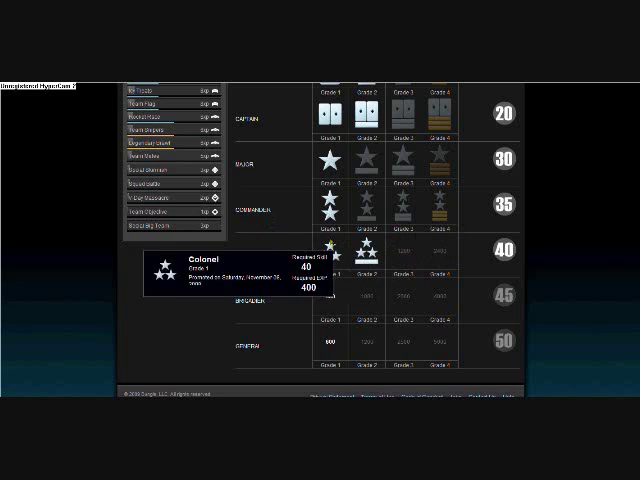
scroll(280, 253, "up", 4)
scroll(280, 253, "up", 3)
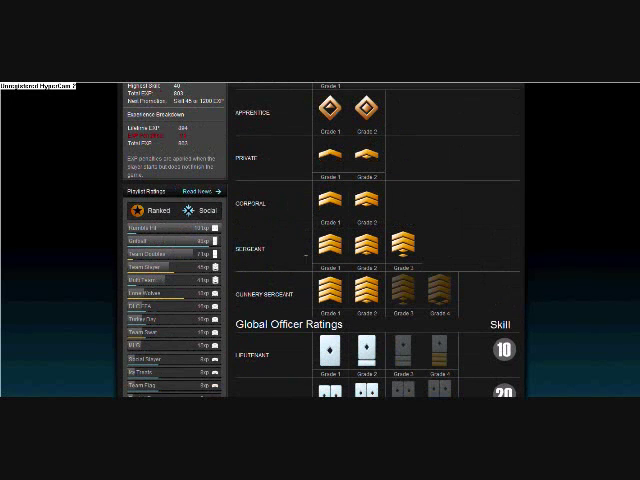
scroll(280, 253, "up", 2)
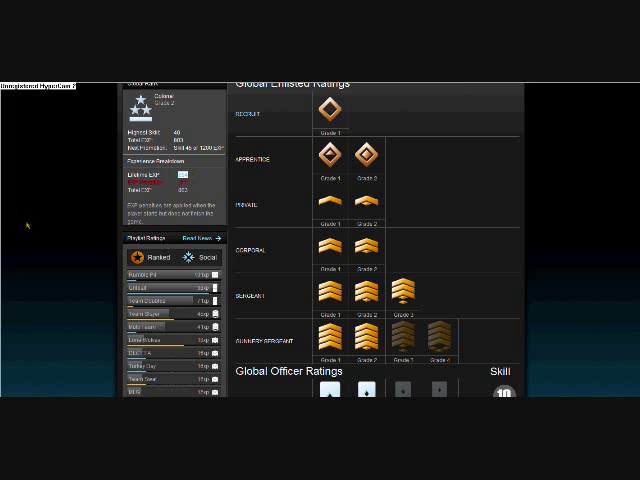
scroll(27, 225, "up", 3)
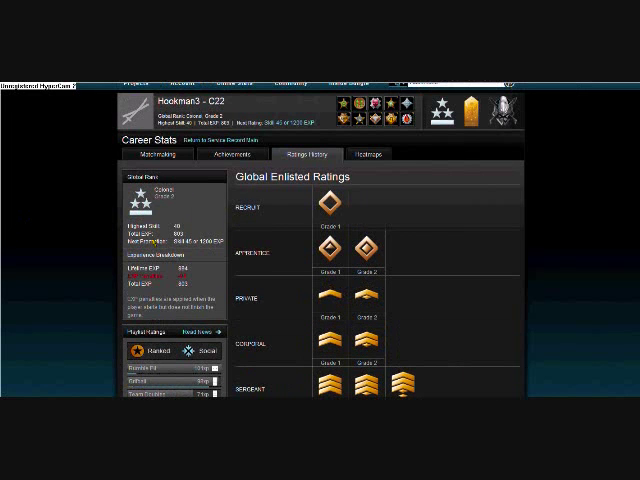